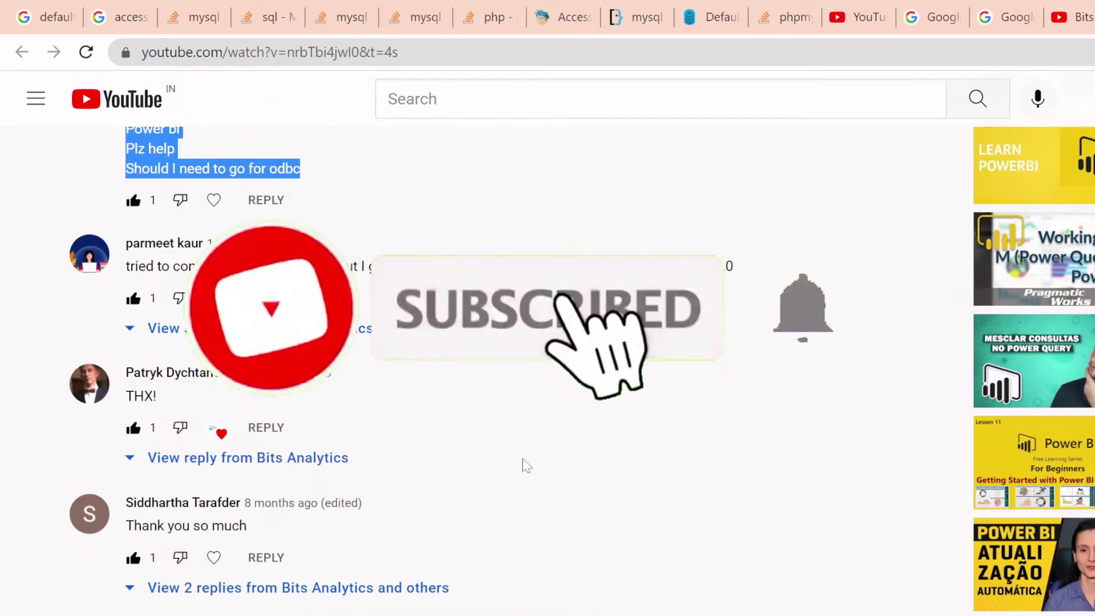
- Expand the two replies under the YouTube comment about connecting phpMyAdmin to Power BI
scroll(523, 458, "down", 3)
scroll(523, 457, "up", 4)
scroll(523, 458, "down", 8)
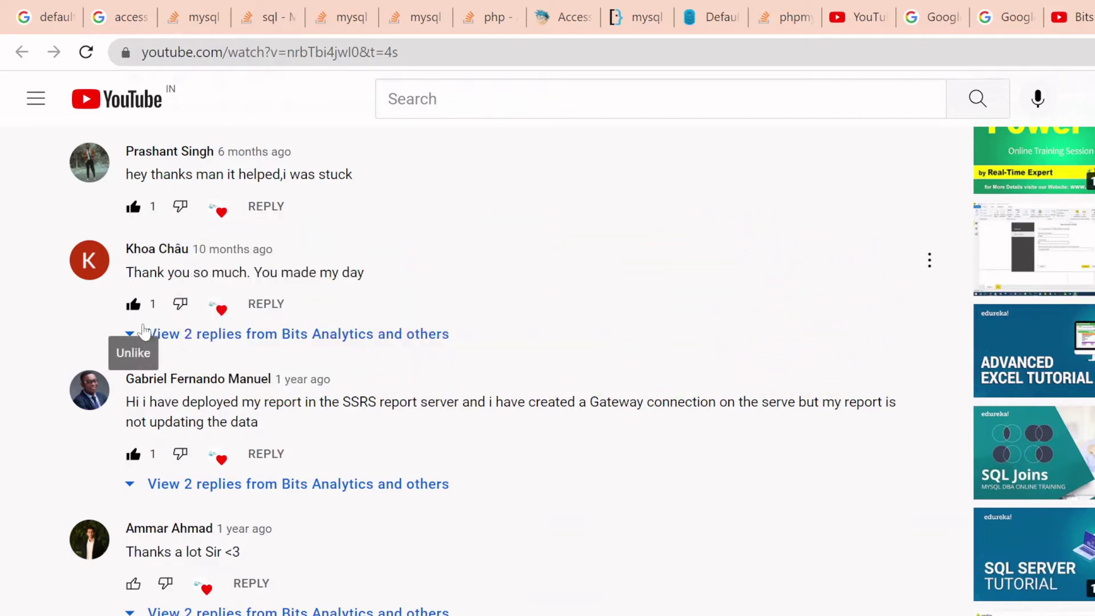
left_click(149, 334)
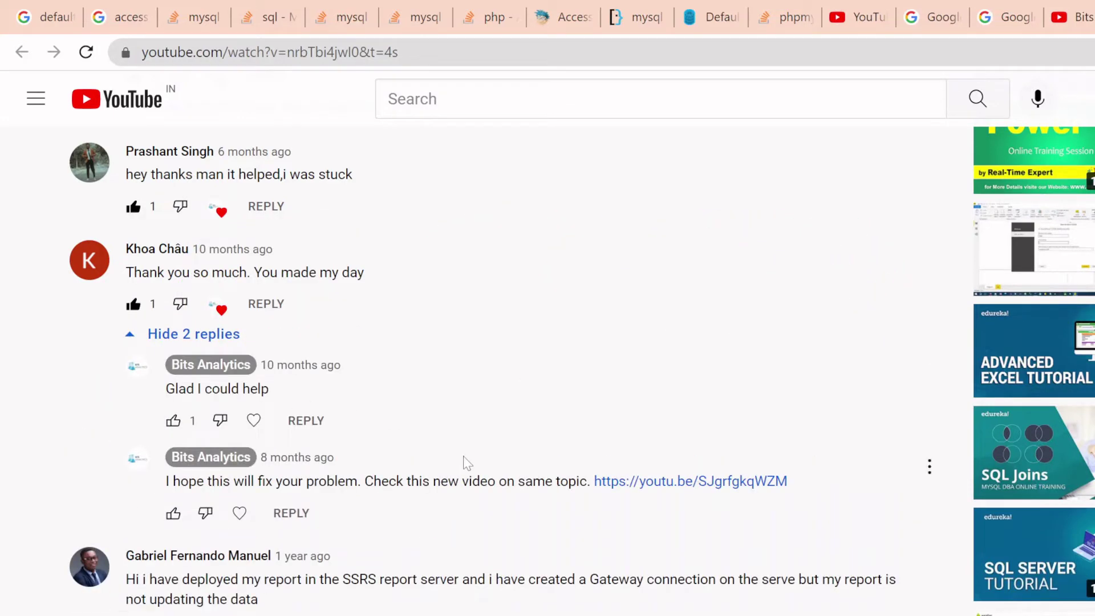
scroll(436, 514, "down", 5)
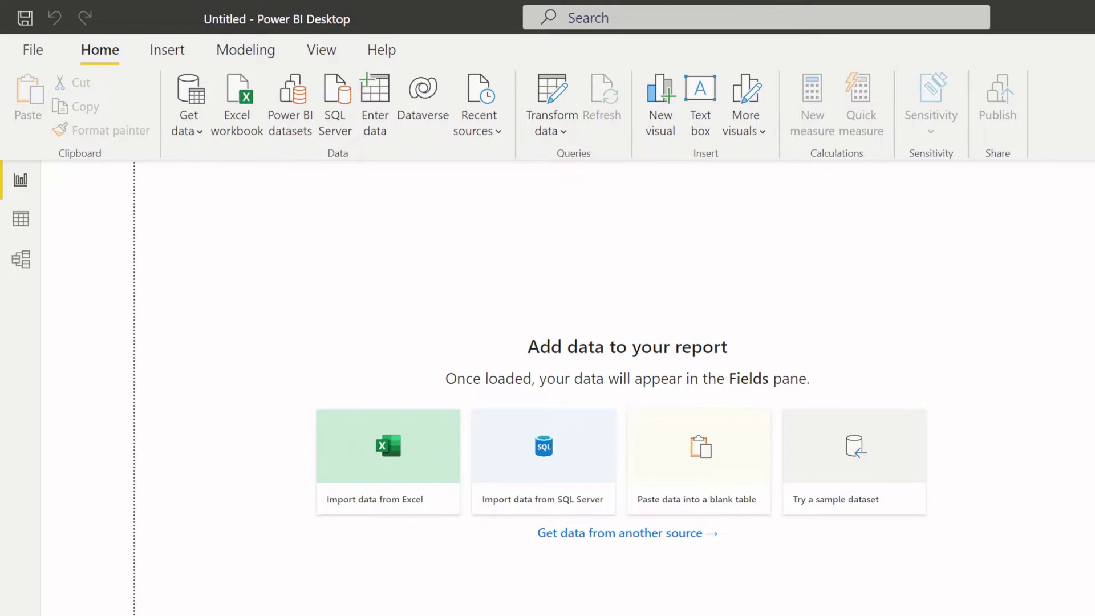
left_click(719, 610)
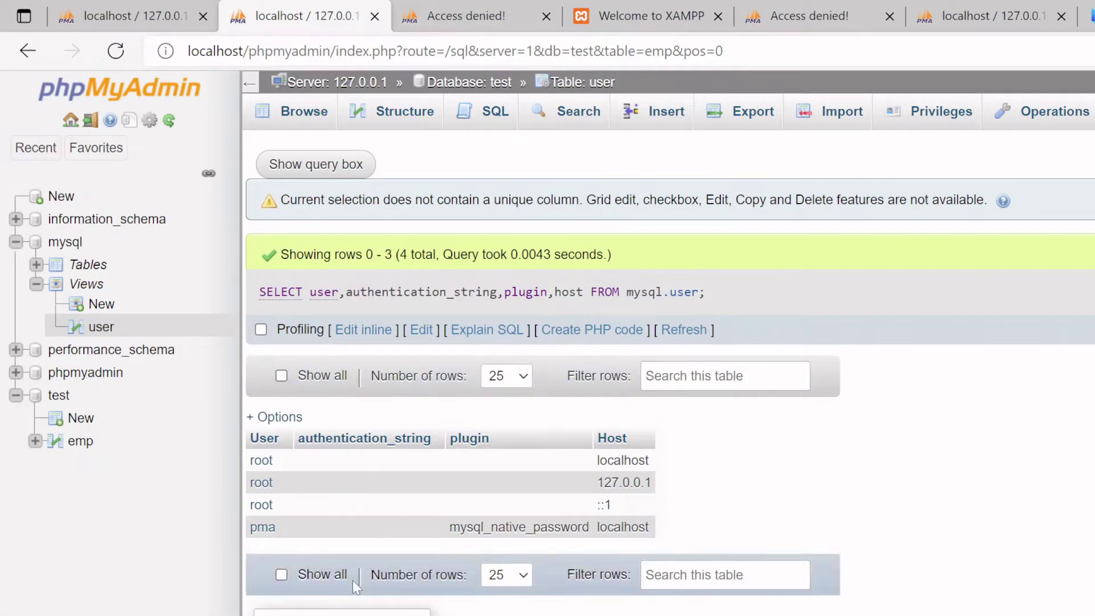
left_click(71, 441)
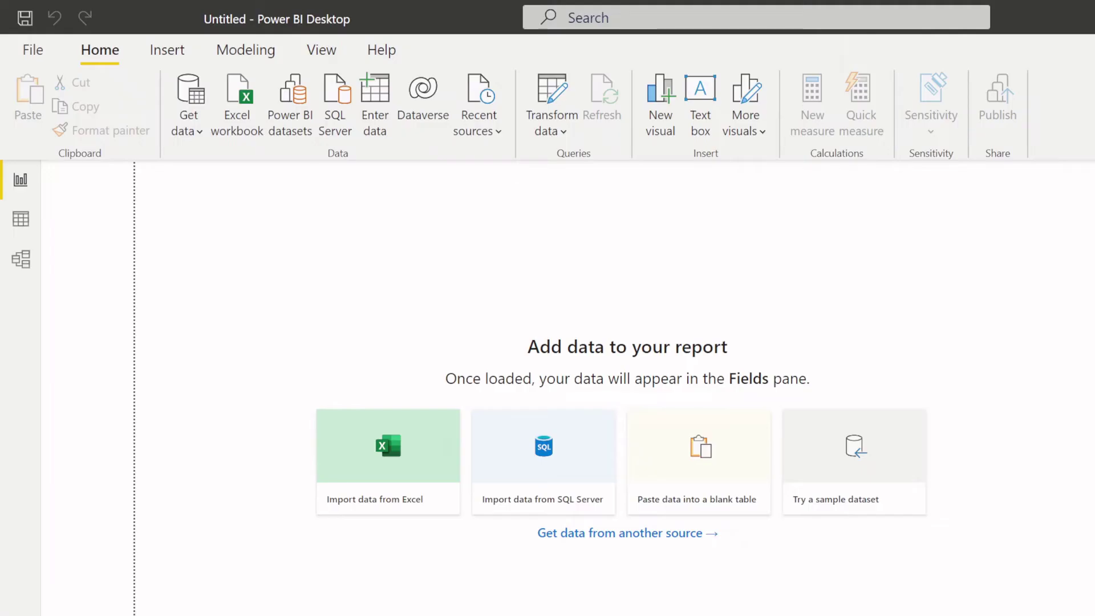
- Choose the MySQL database connector from the Get data list
left_click(39, 42)
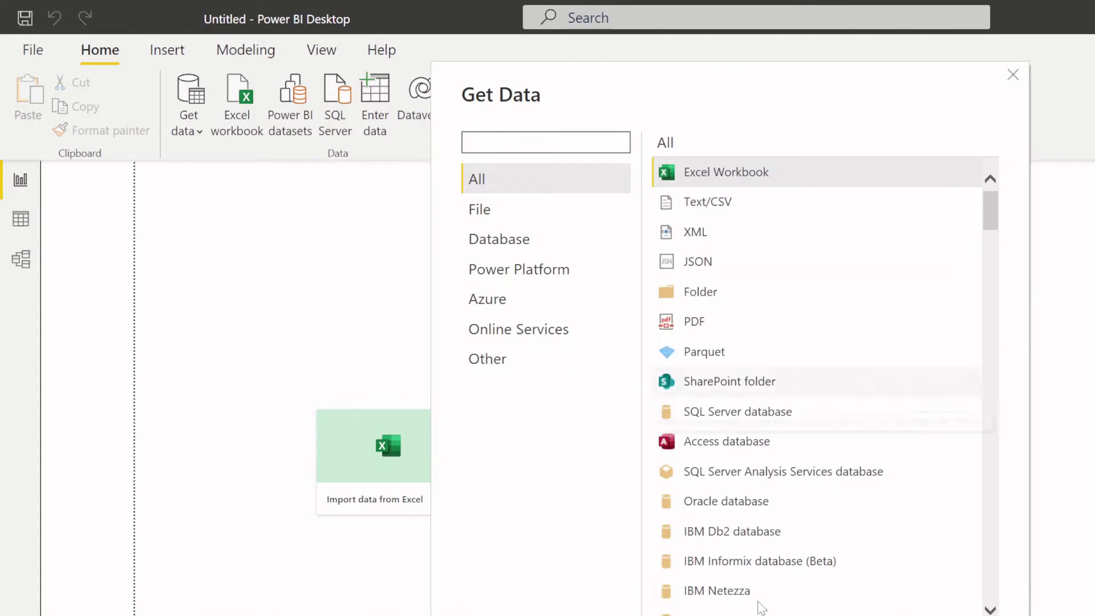
scroll(808, 562, "down", 3)
scroll(798, 496, "up", 3)
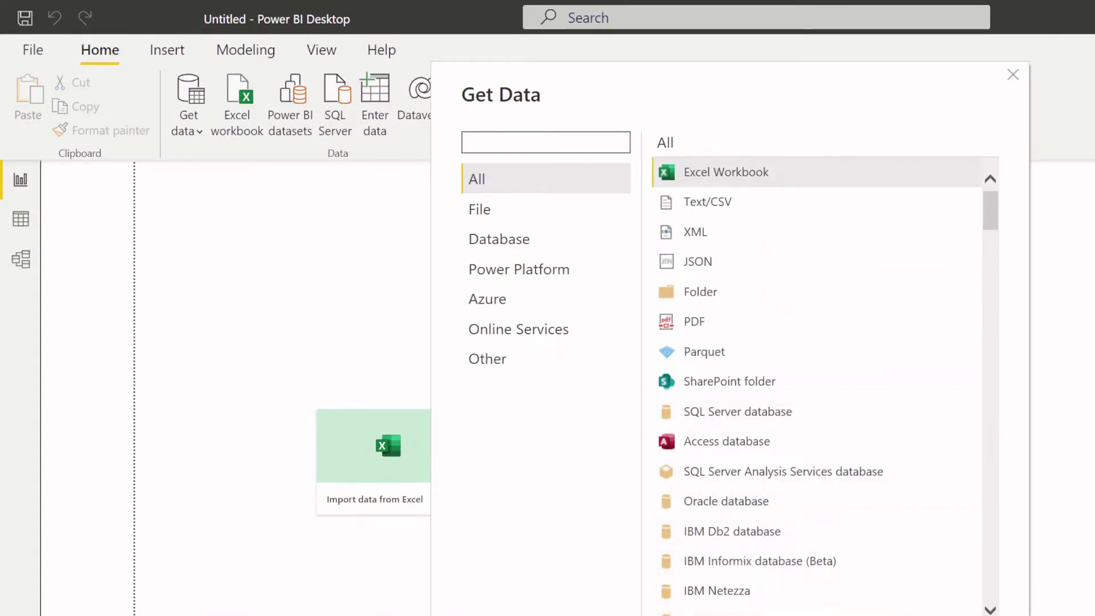
left_click(742, 611)
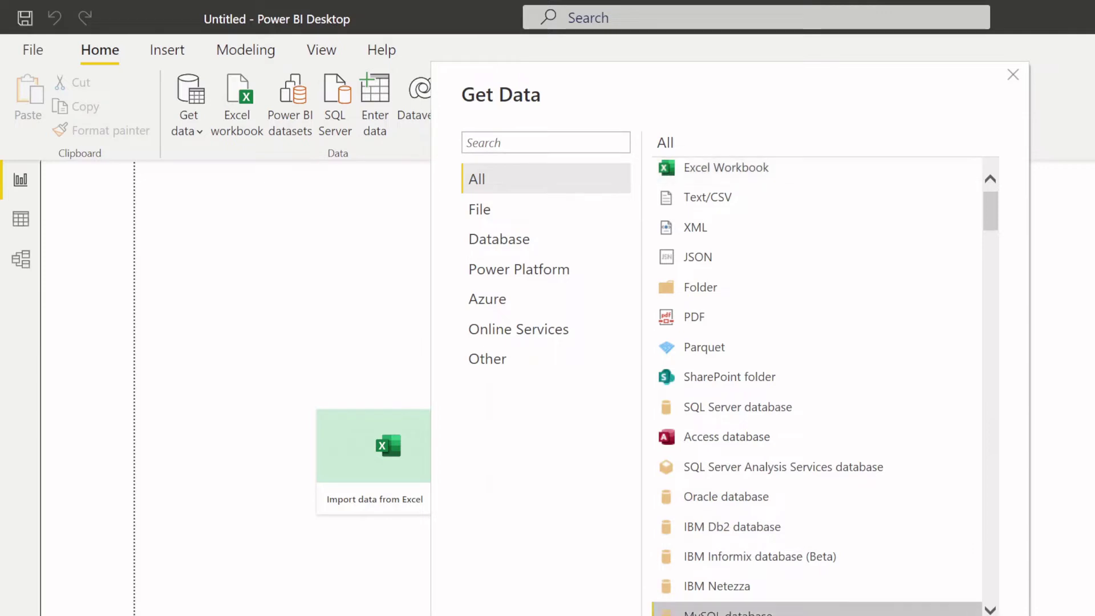
key("Escape")
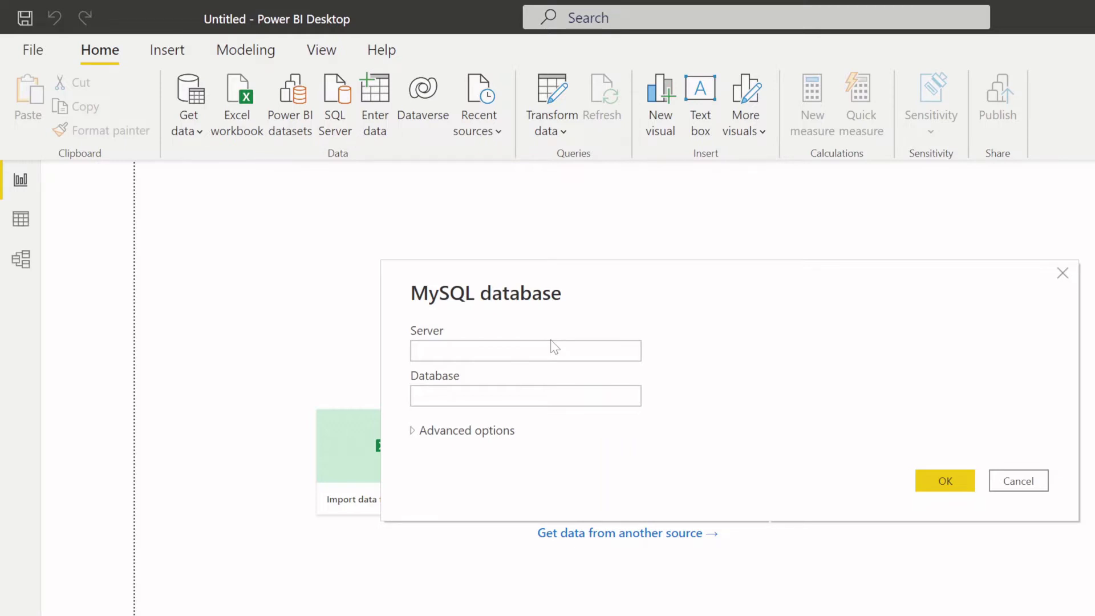
- Connect to MySQL server 127.0.0.1 with database test
left_click(551, 346)
type("1")
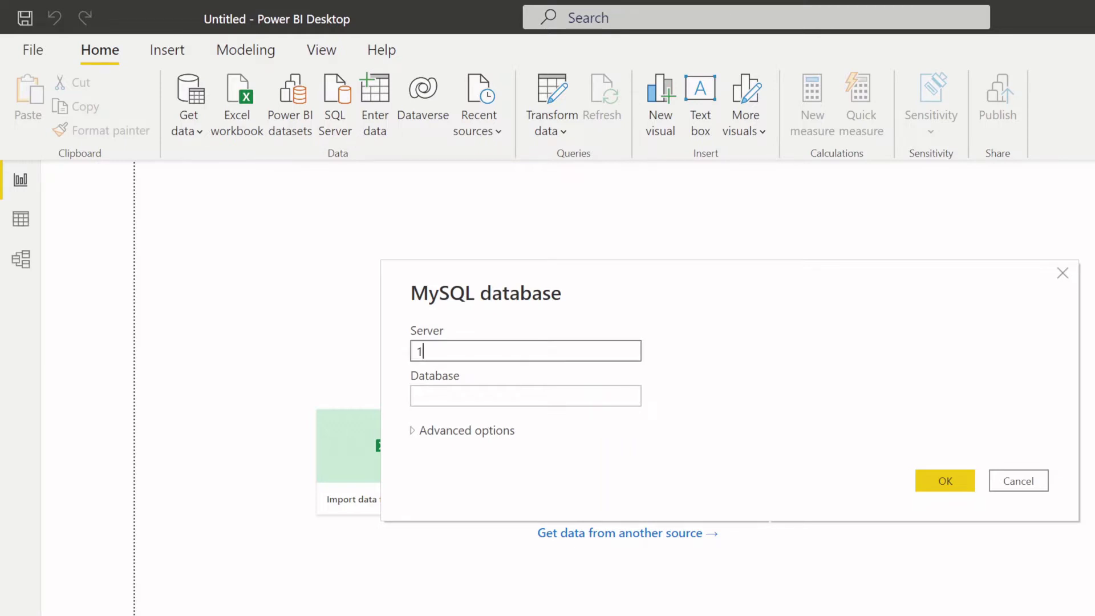
type("27.0.0.1")
key("Tab")
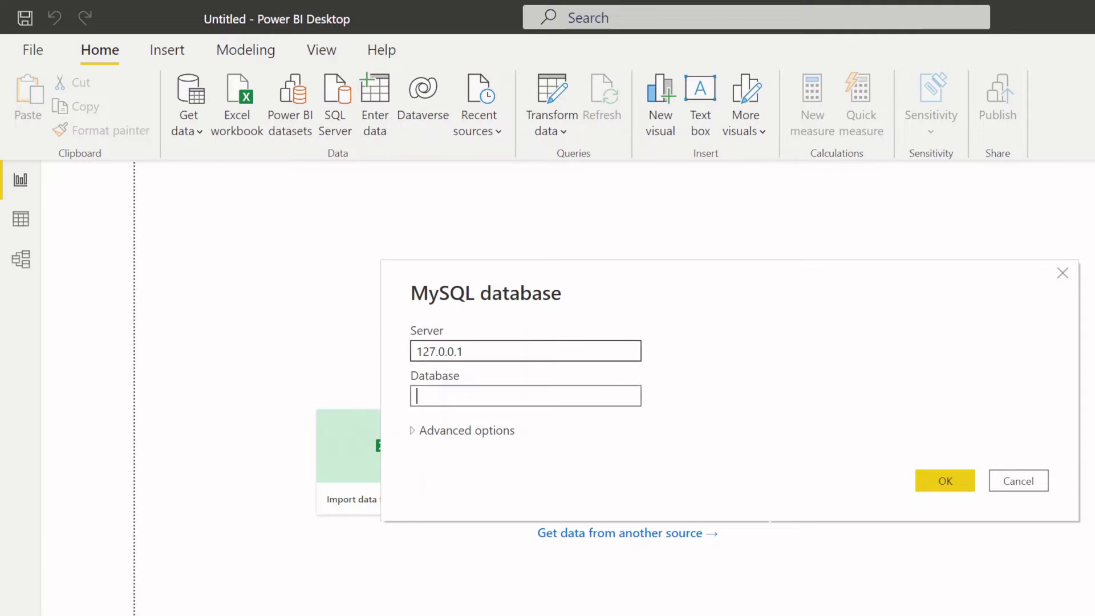
type("test")
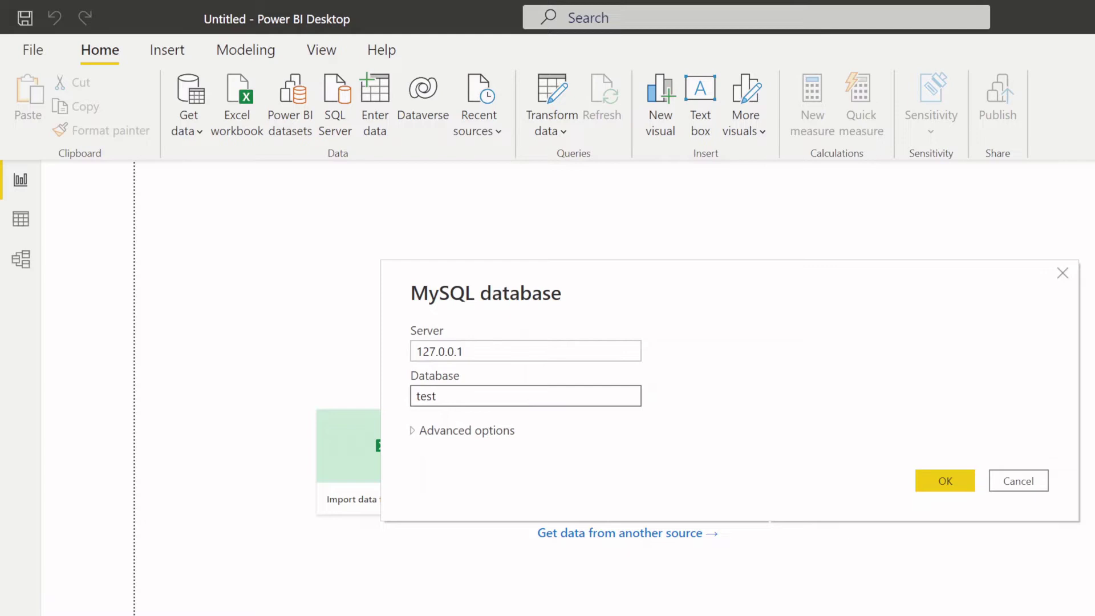
left_click(964, 489)
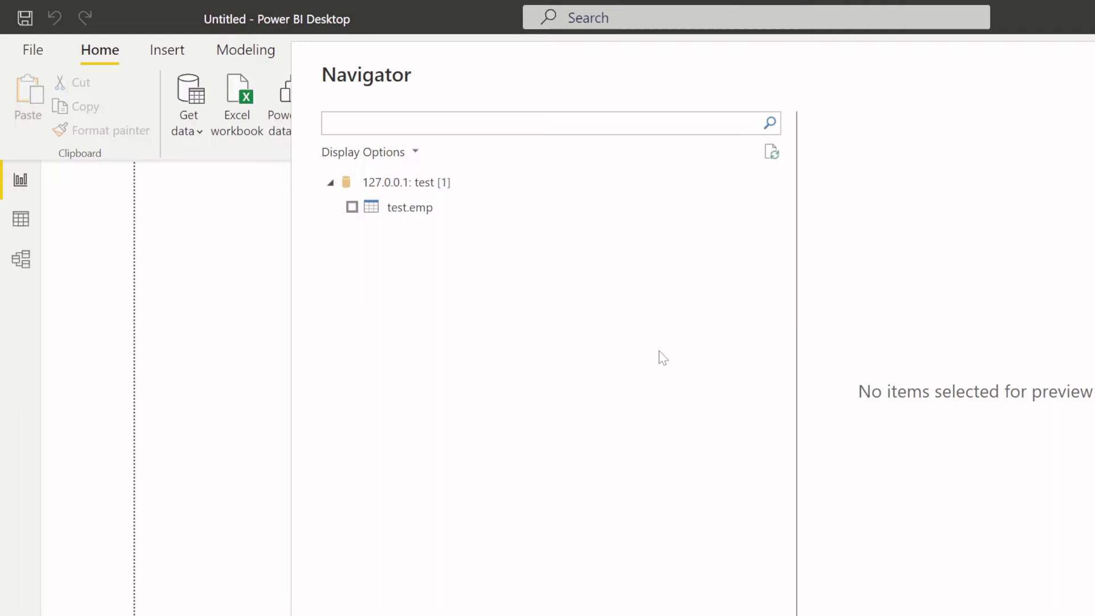
- Refresh the Navigator, preview test.emp, and load it into the model
left_click(774, 152)
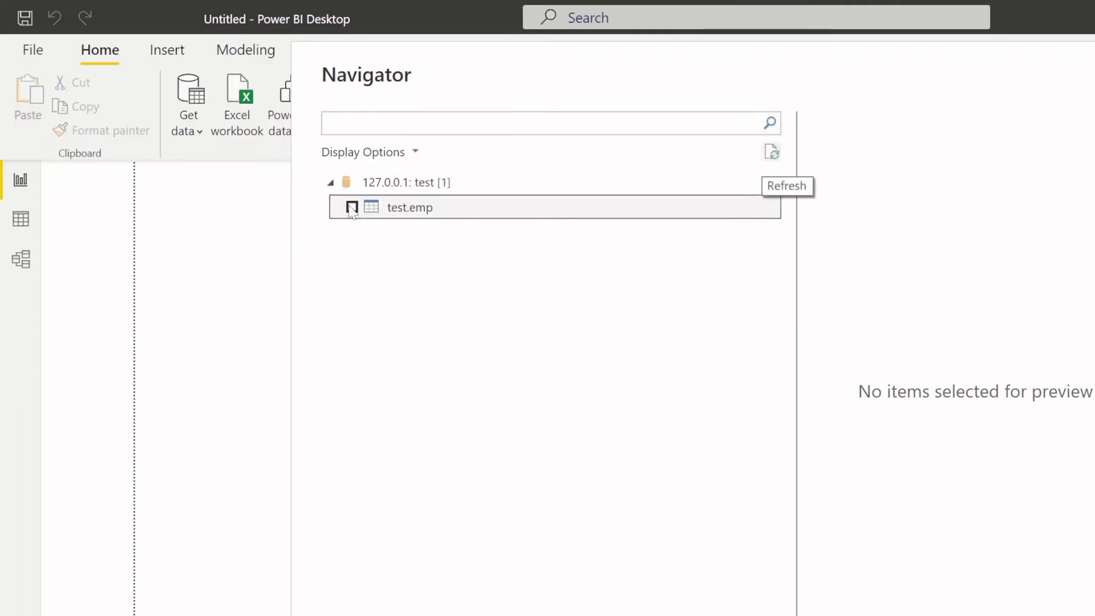
left_click(352, 207)
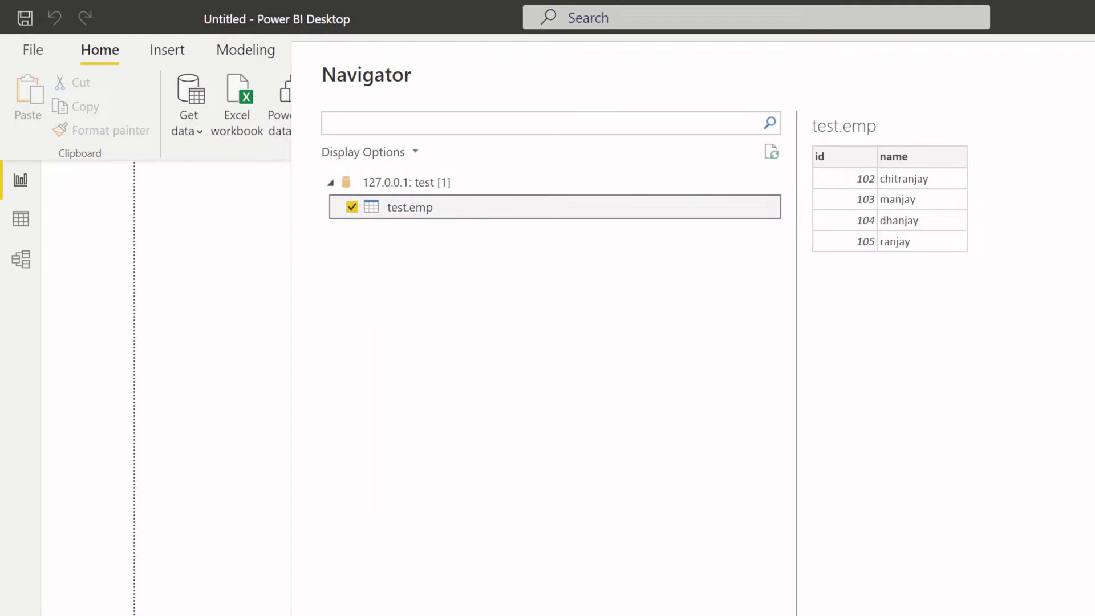
key("Escape")
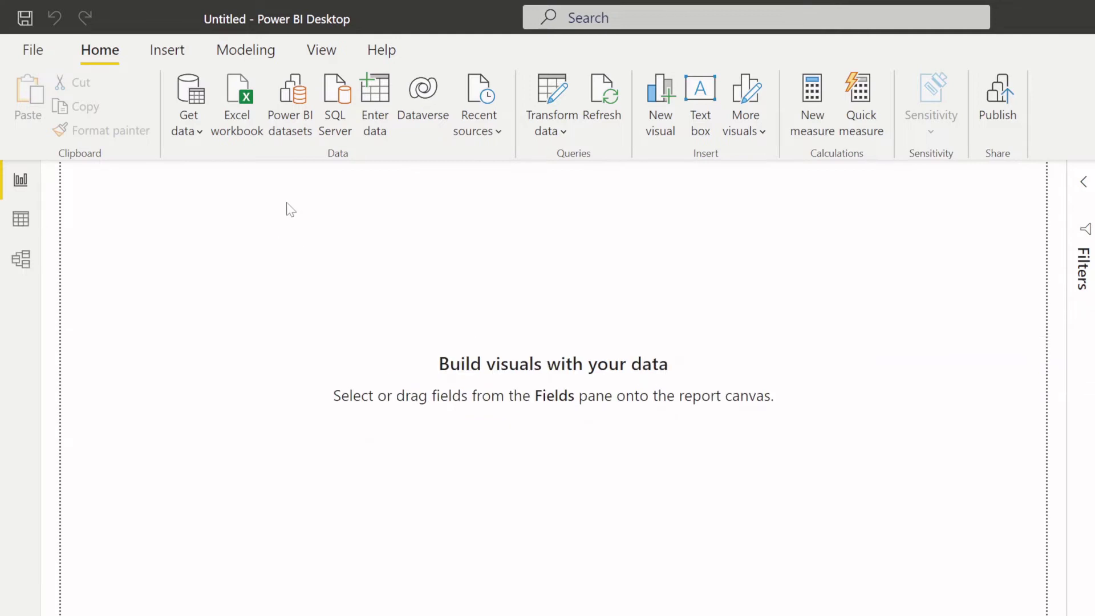
- Check the Insert ribbon, then go back to Home for the test emp query
left_click(183, 57)
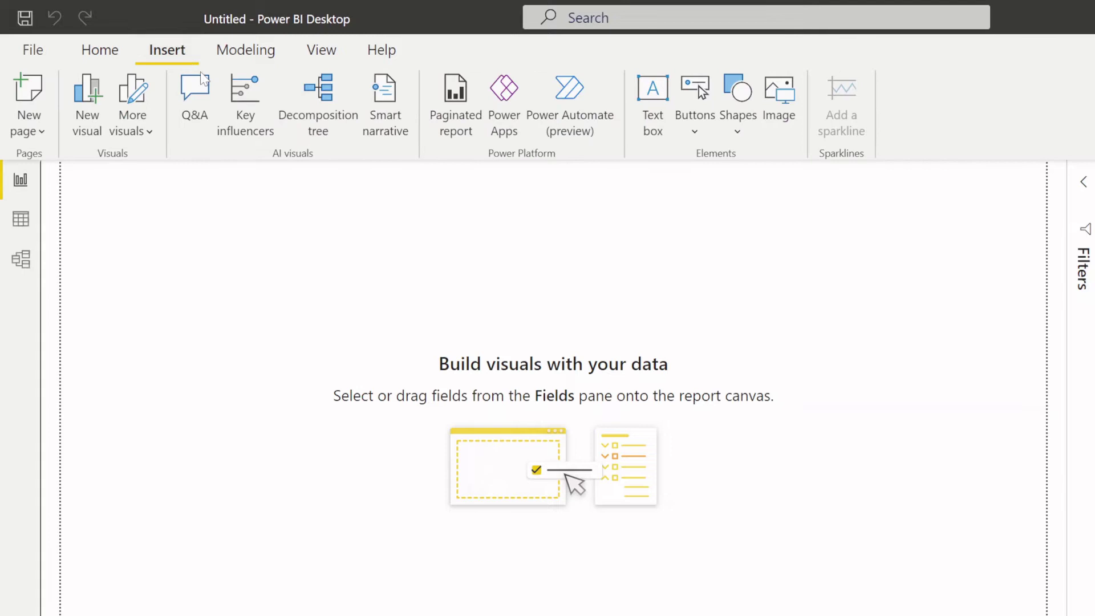
left_click(100, 49)
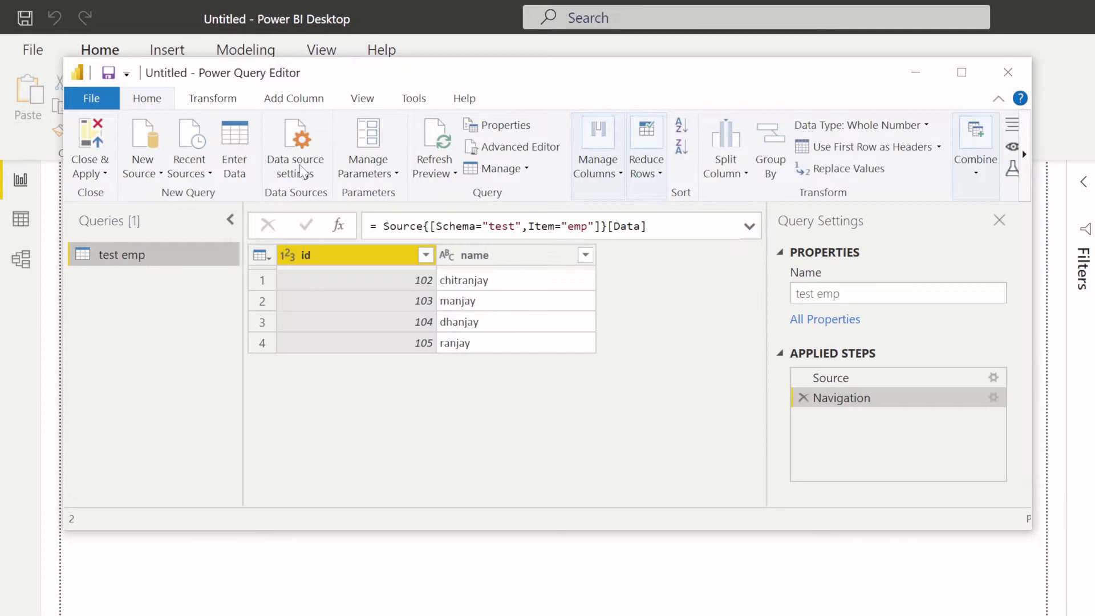
- Delete the stored permissions for 127.0.0.1;test in Data source settings, then close it
left_click(301, 169)
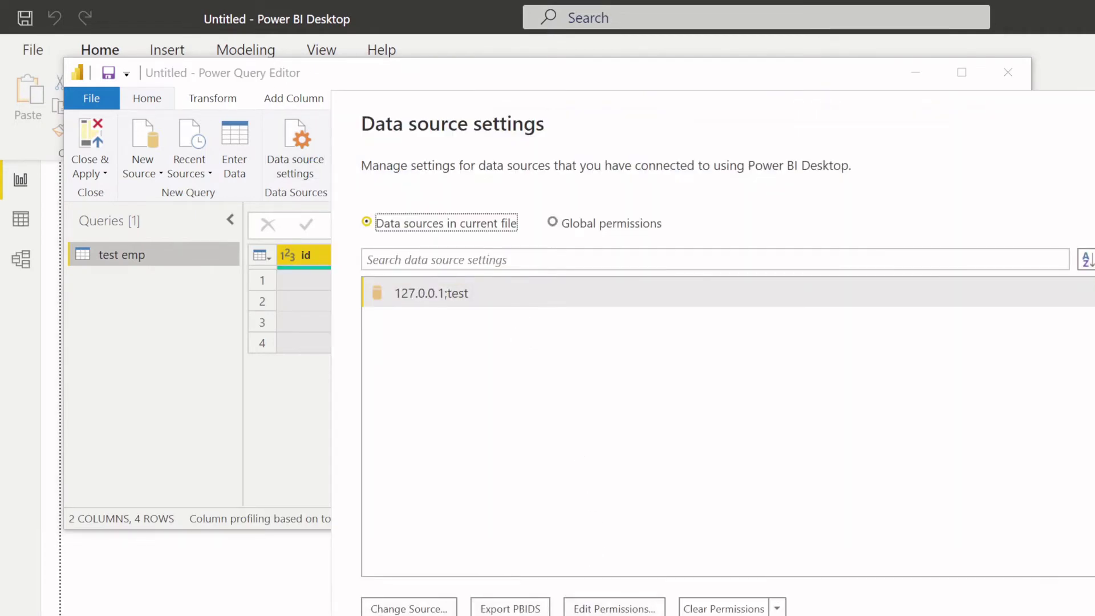
left_click(731, 610)
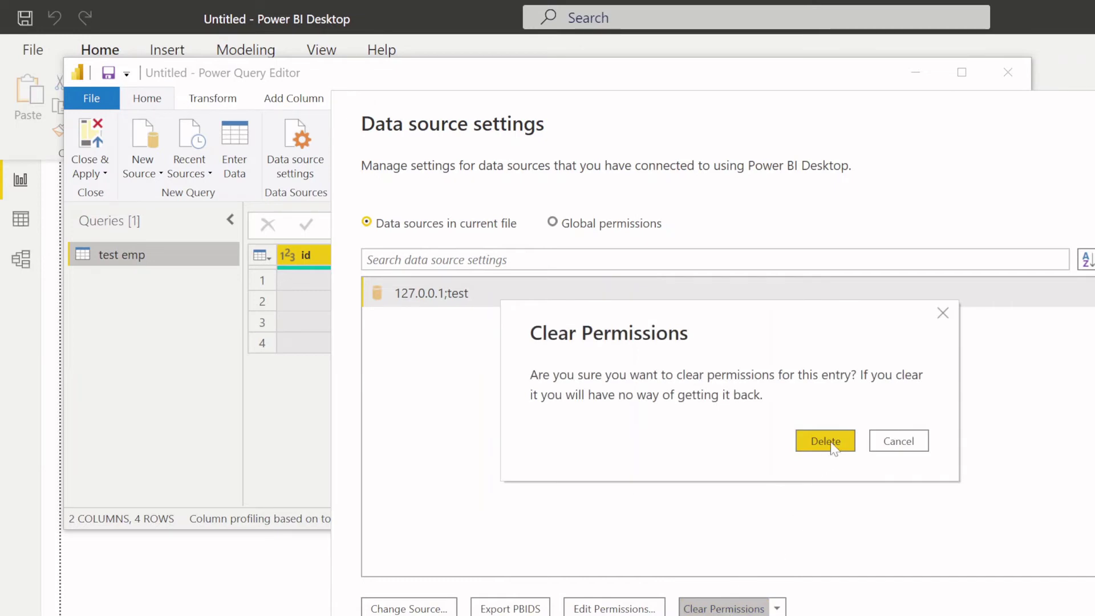
left_click(828, 445)
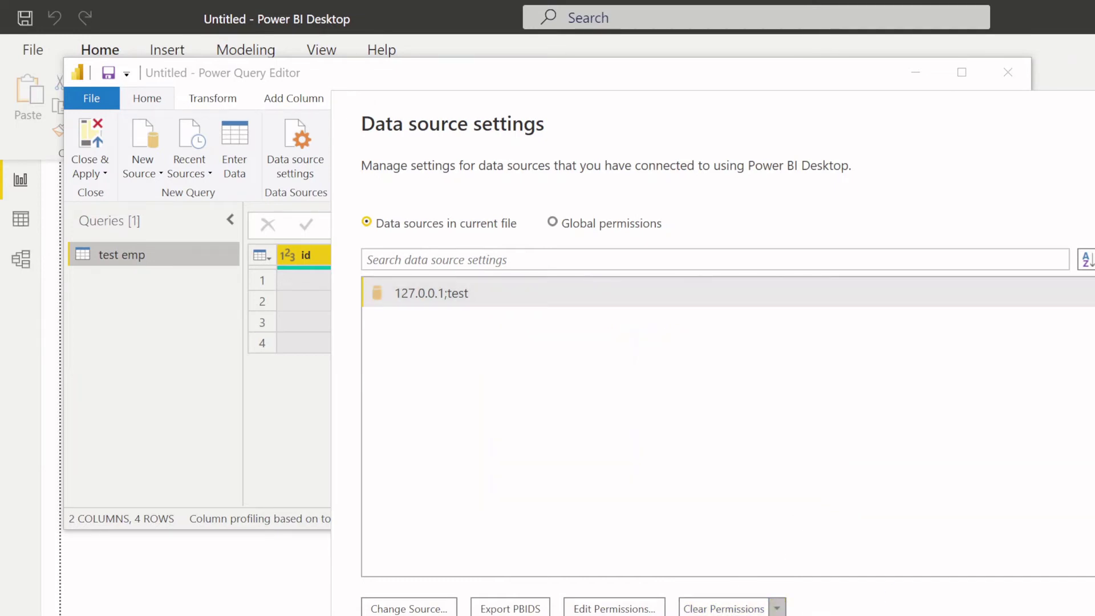
left_click(777, 607)
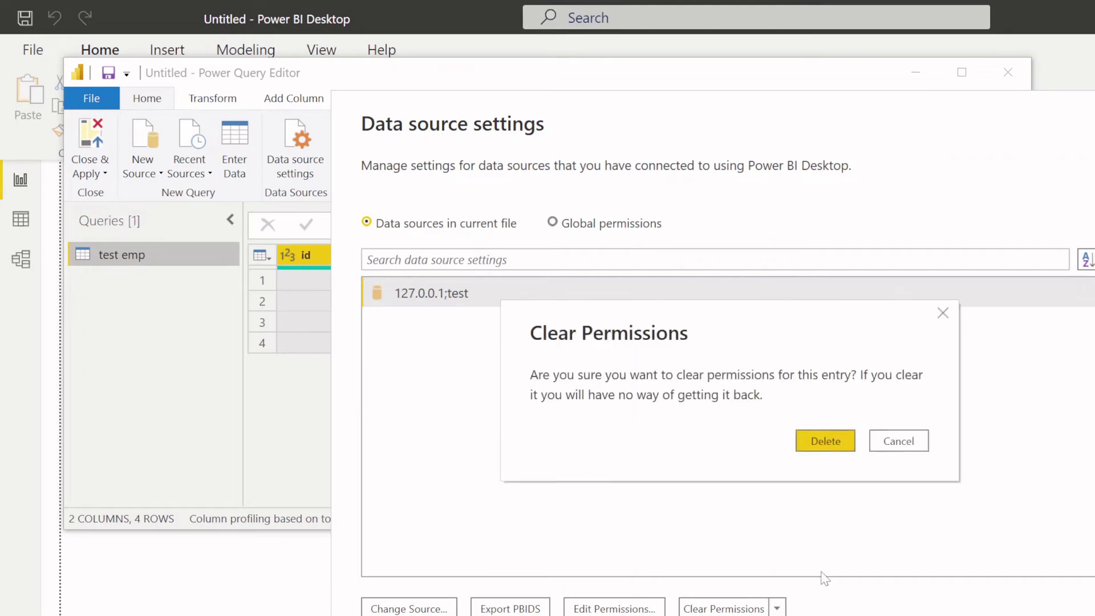
left_click(824, 440)
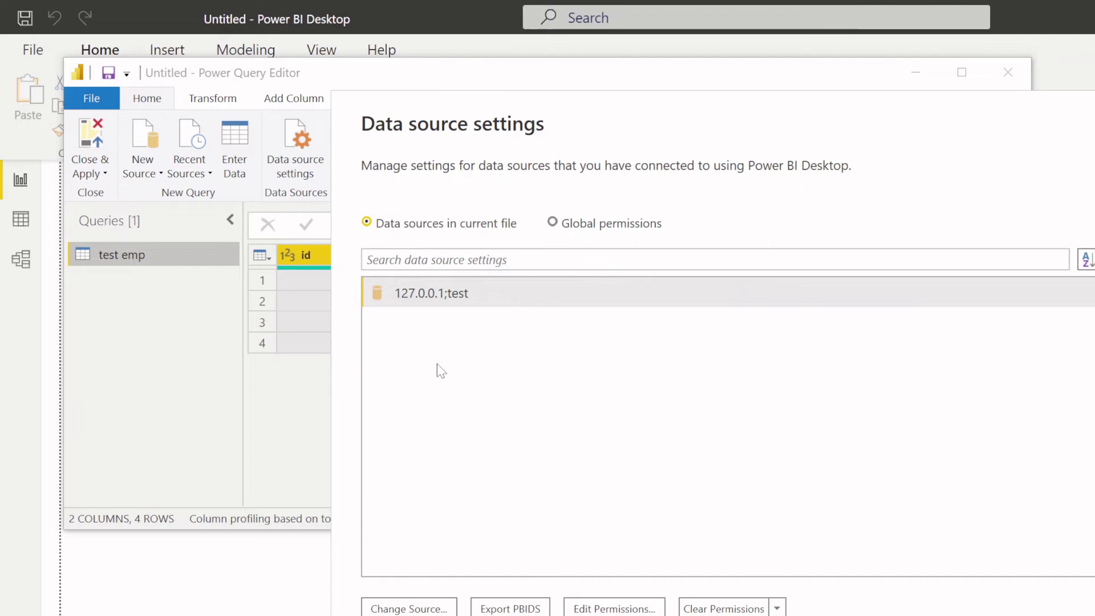
key("Escape")
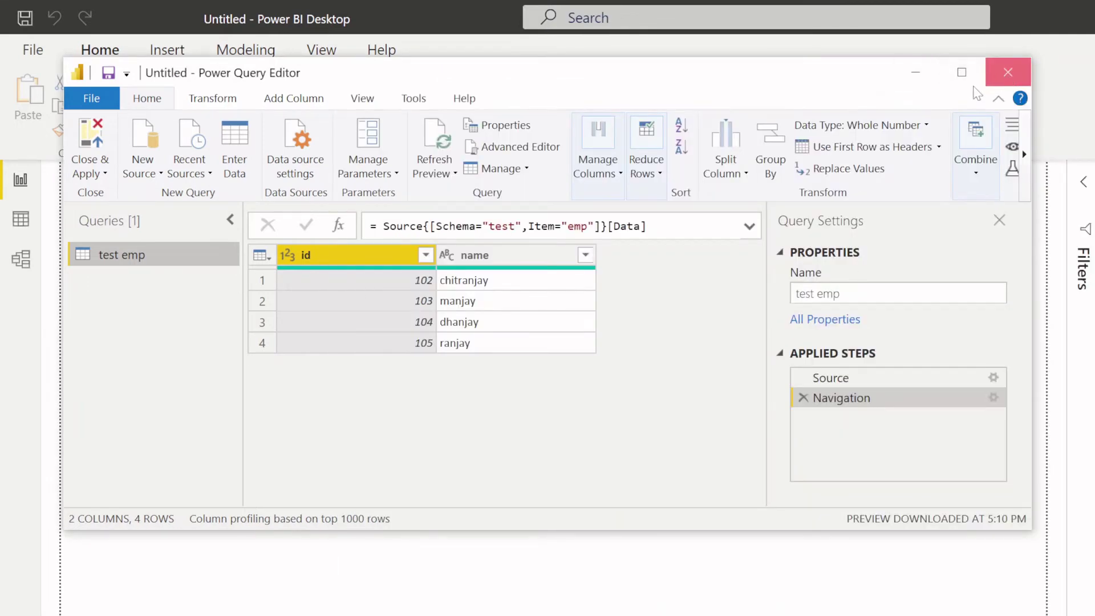
- Close the Power Query Editor and return to the report canvas
left_click(1009, 73)
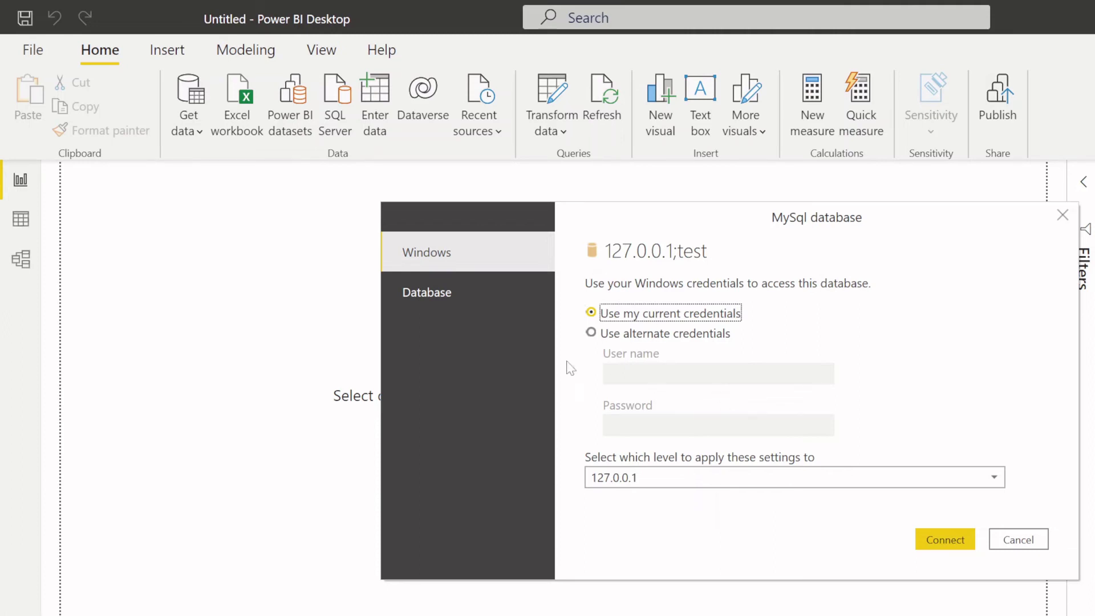
- Use Database credentials in the MySQL prompt with user name root
left_click(487, 308)
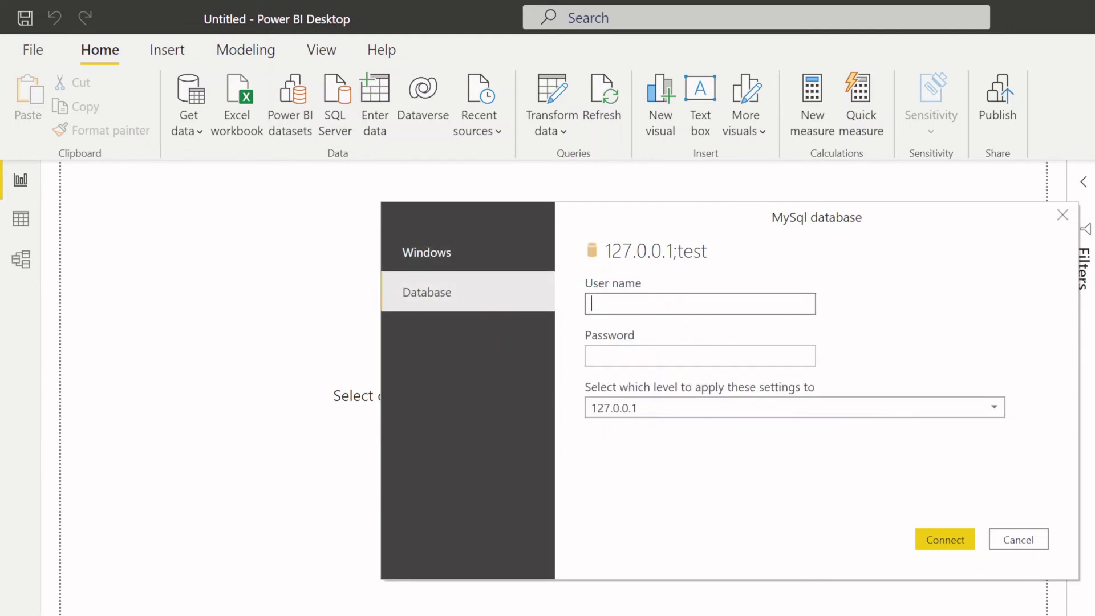
type("root")
left_click(632, 358)
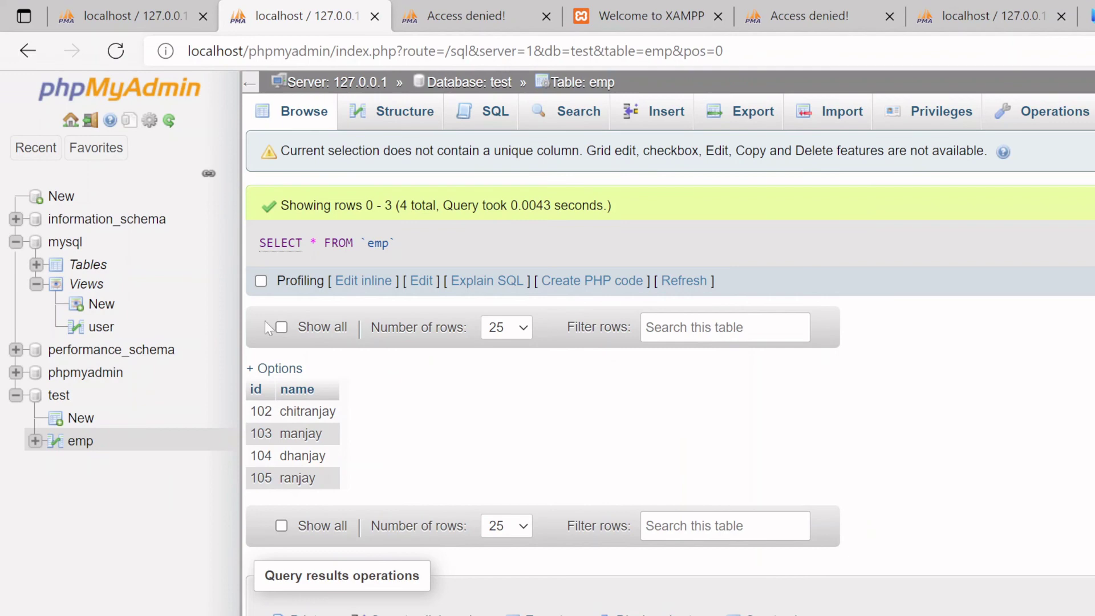
- Open phpMyAdmin's config.inc.php from the XAMPP Control Panel's Apache Config menu
left_click(150, 17)
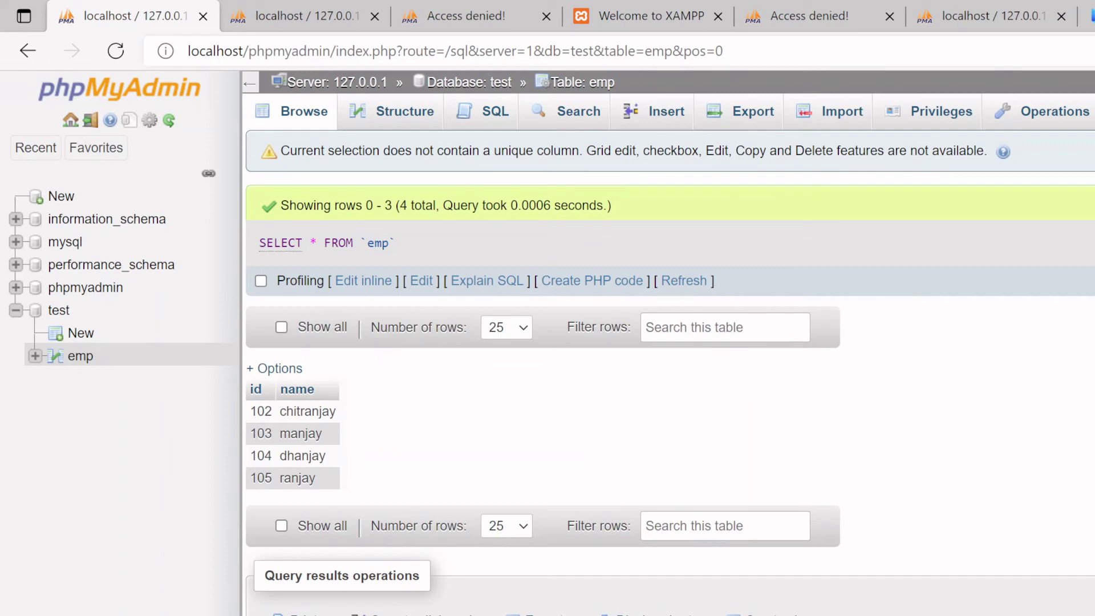
key("alt+Tab")
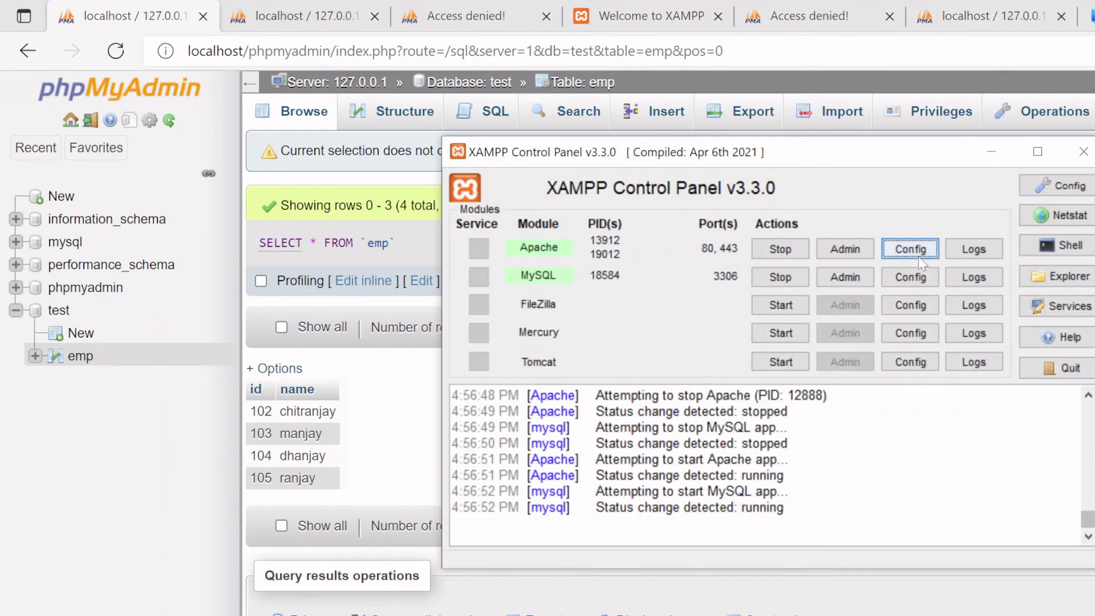
left_click(916, 254)
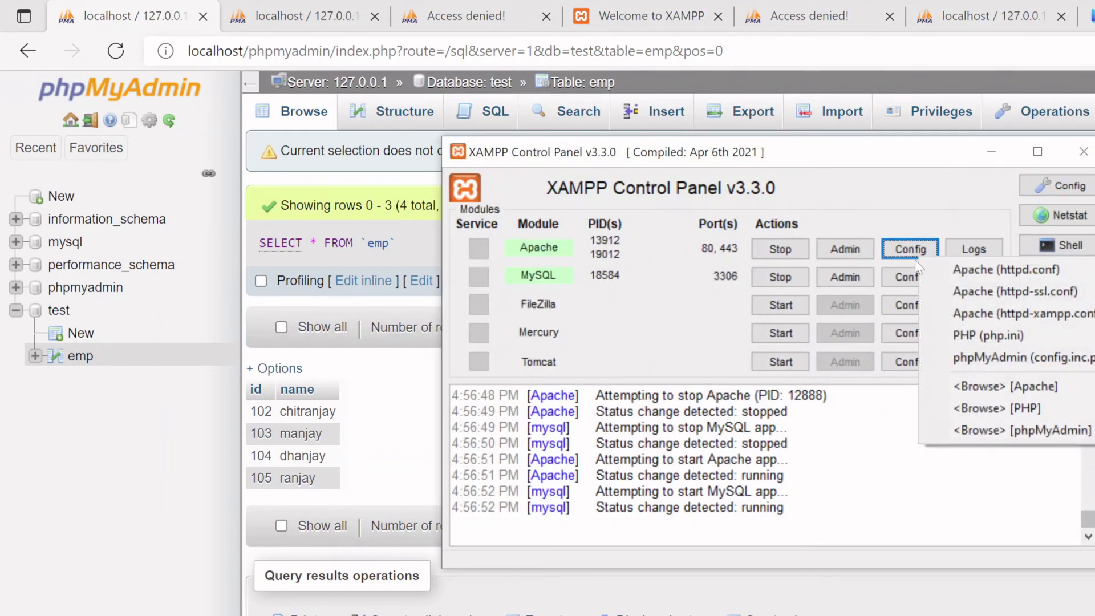
left_click(1039, 359)
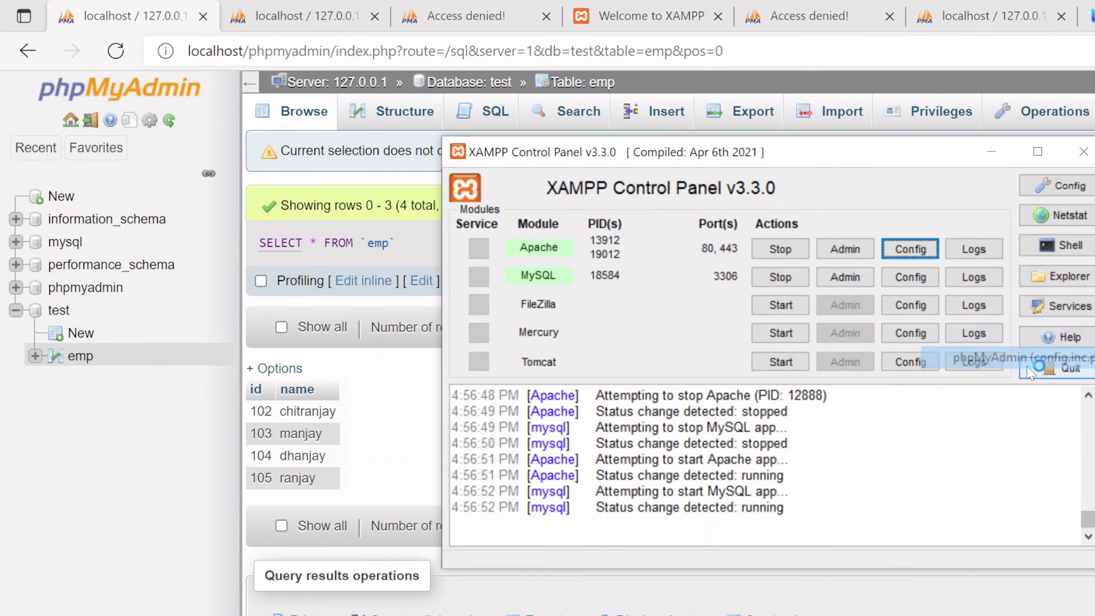
- Inspect the MySQL user value and empty password setting in config.inc.php
scroll(958, 399, "down", 2)
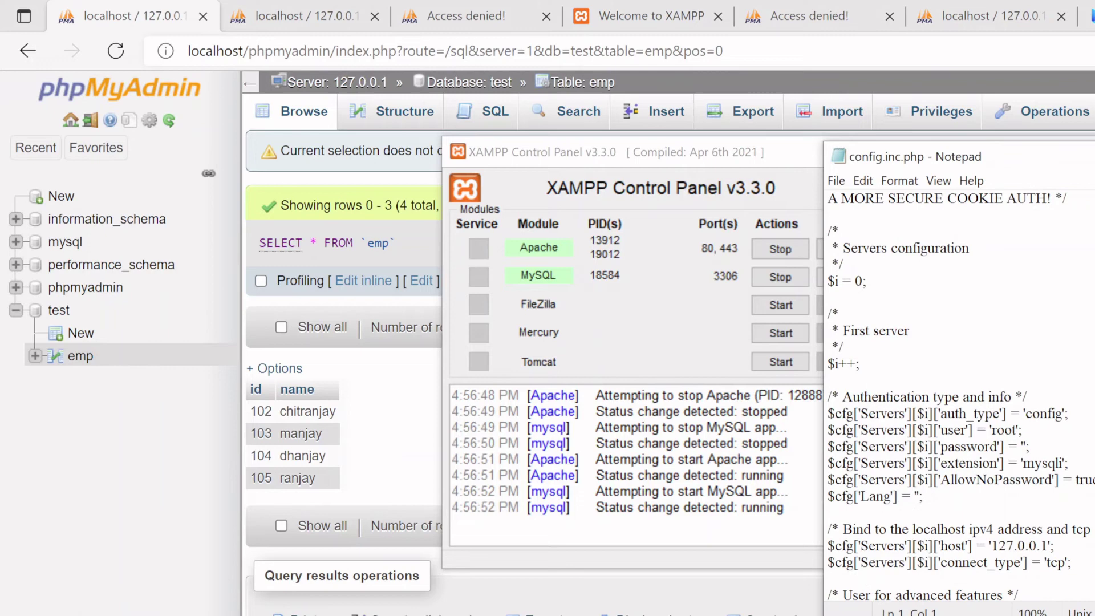
left_click_drag(990, 430, 1022, 430)
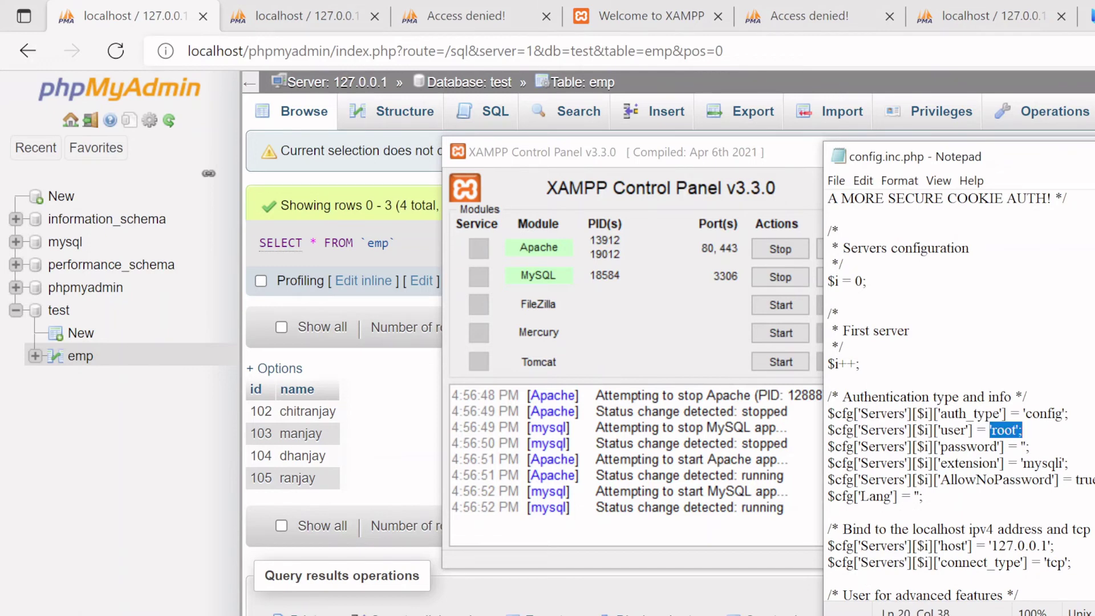
left_click(1030, 447)
key("Left")
key("Left")
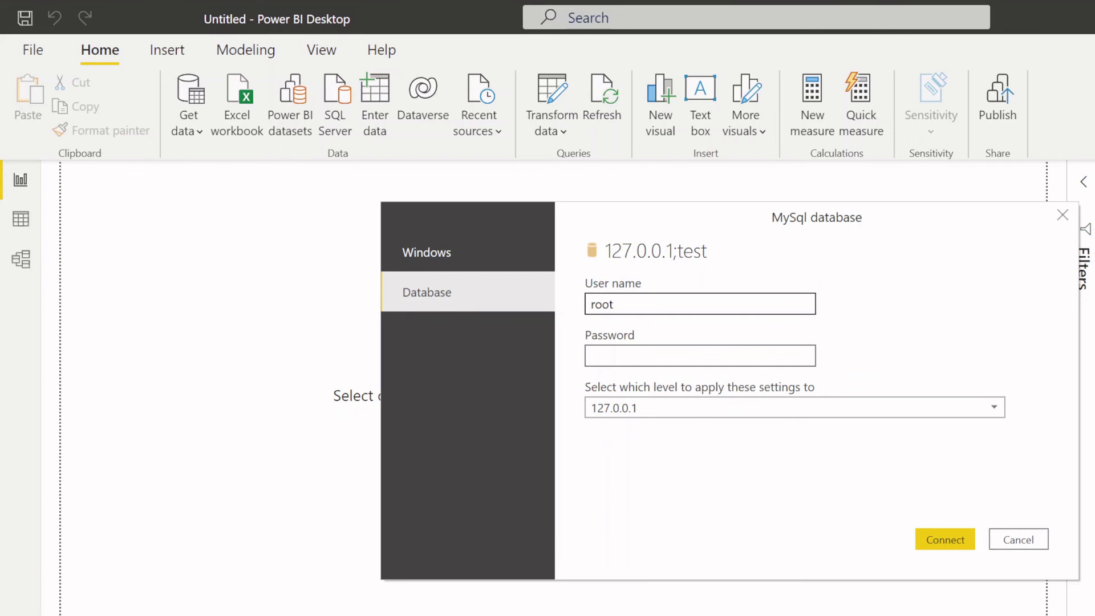
- Apply the credentials to 127.0.0.1;test, connect, and accept the unencrypted MySQL connection
left_click(644, 407)
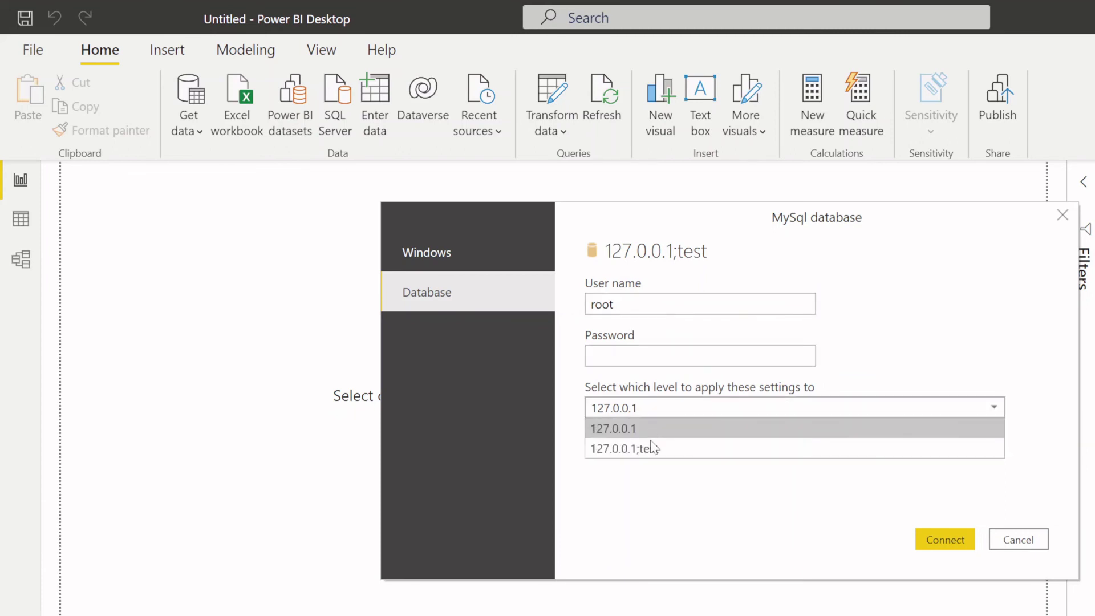
left_click(652, 449)
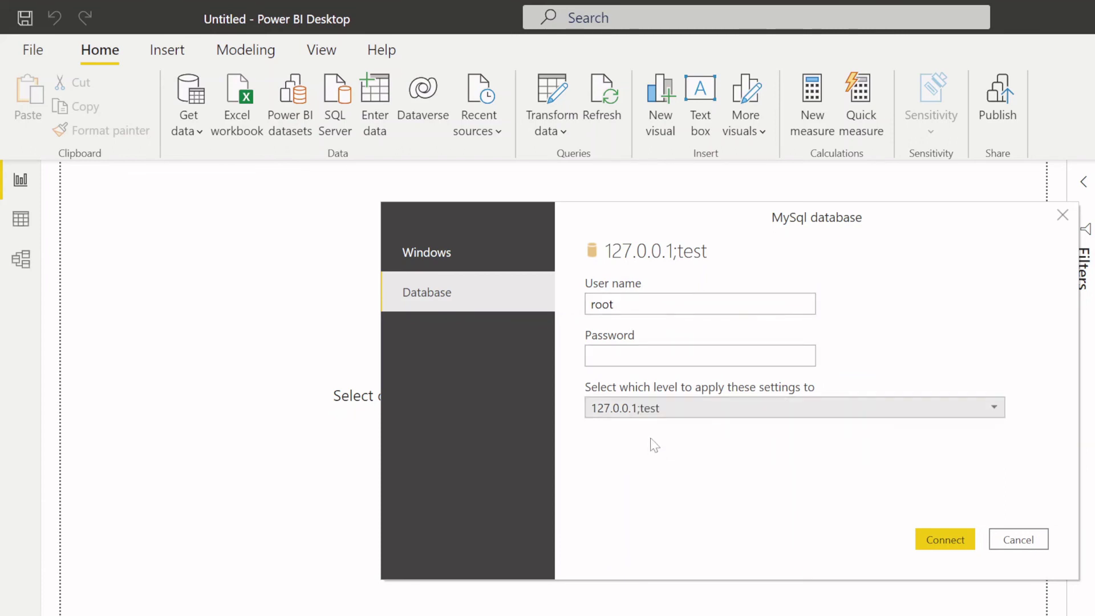
left_click(958, 547)
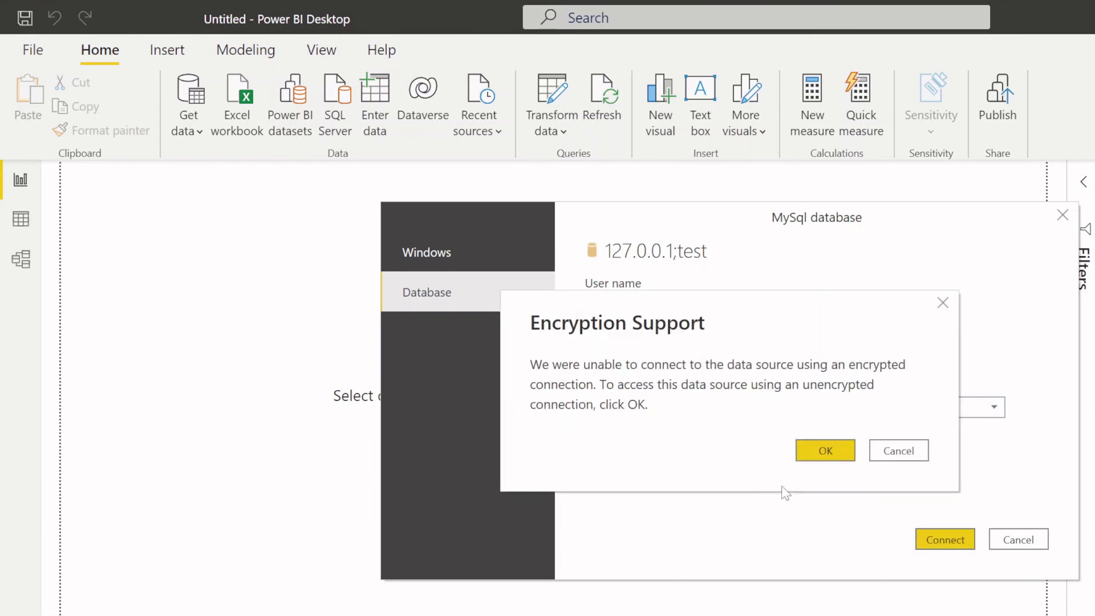
left_click(806, 452)
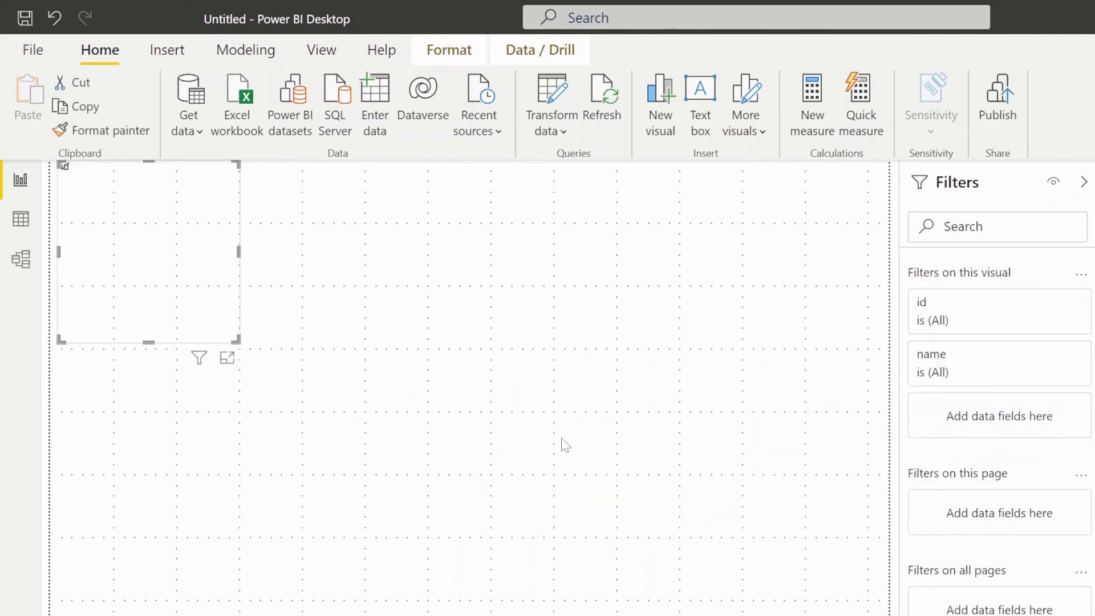
- Enlarge the id-and-name visual, centre it on the canvas, and show it as a table totalling 414
left_click_drag(236, 339, 615, 554)
left_click_drag(377, 317, 483, 337)
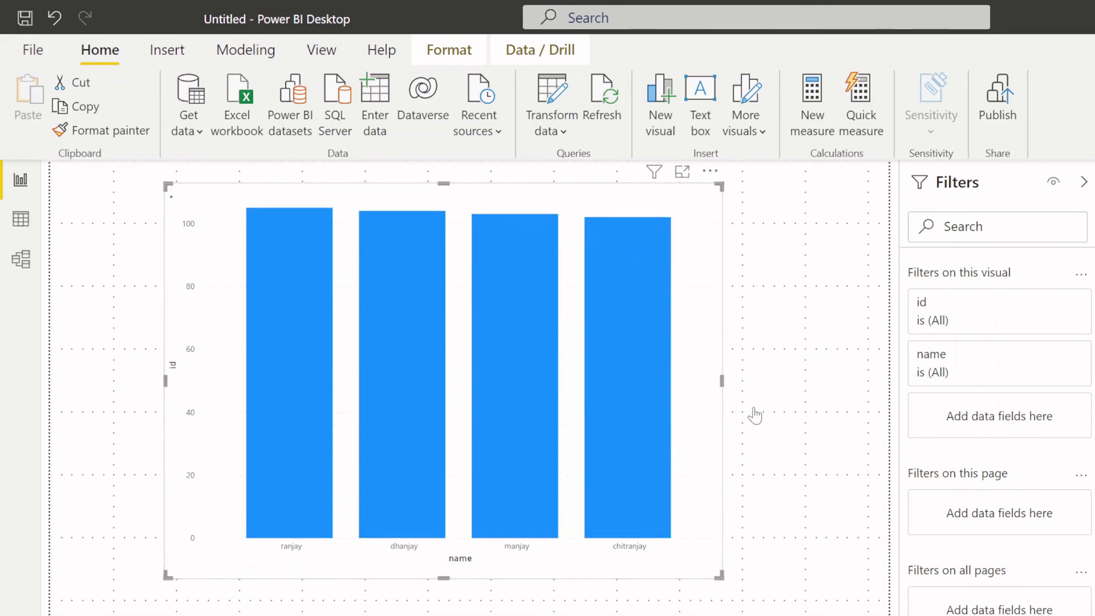
key("ctrl+z")
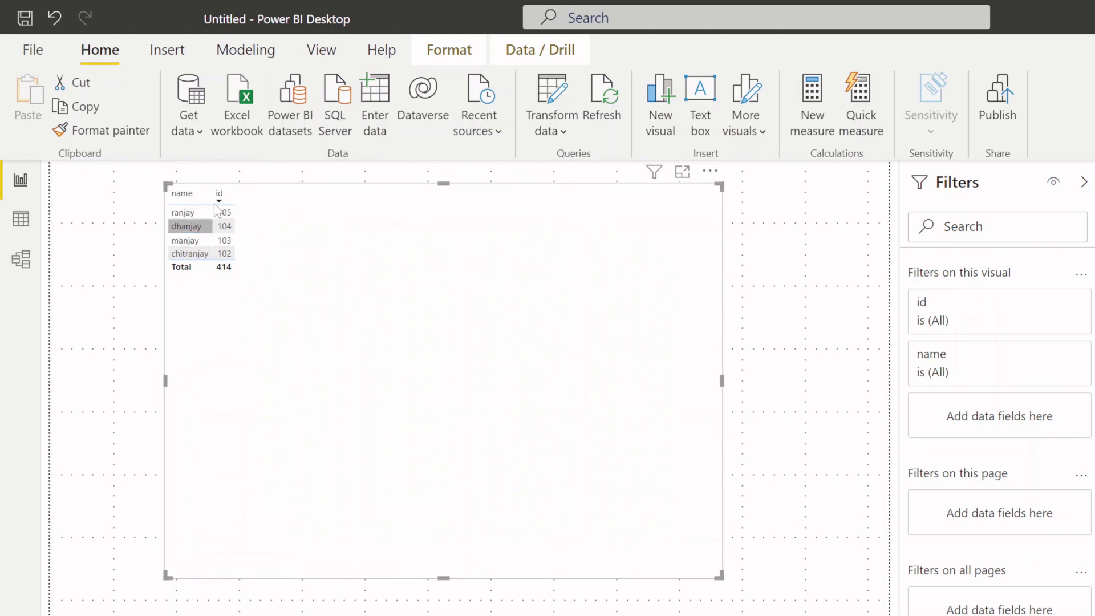